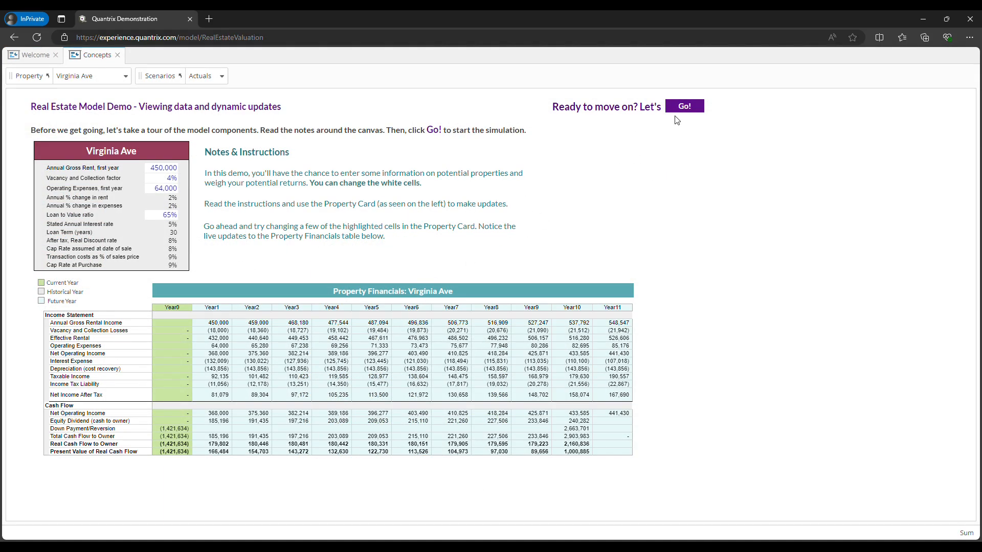
Start the Real Estate model simulation from its Concepts canvas
click(684, 112)
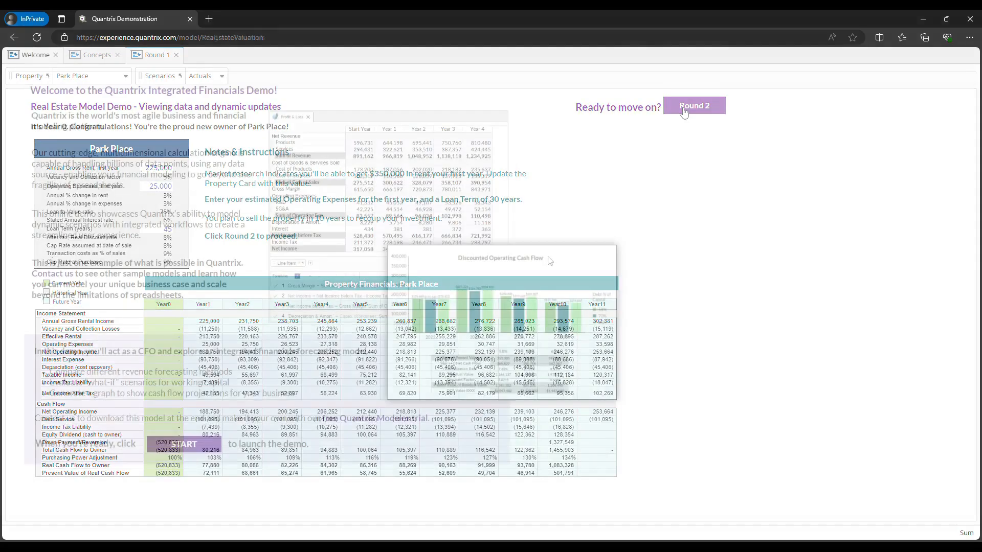
Launch the Integrated Financials demo, set the Services growth rate to 14%, and move on to the simulation
click(199, 443)
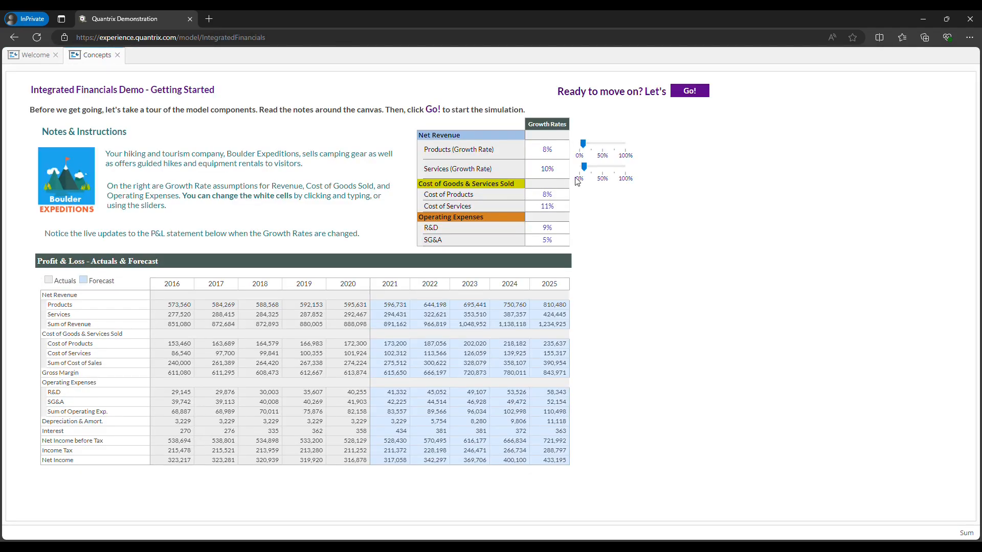
drag(587, 171, 589, 172)
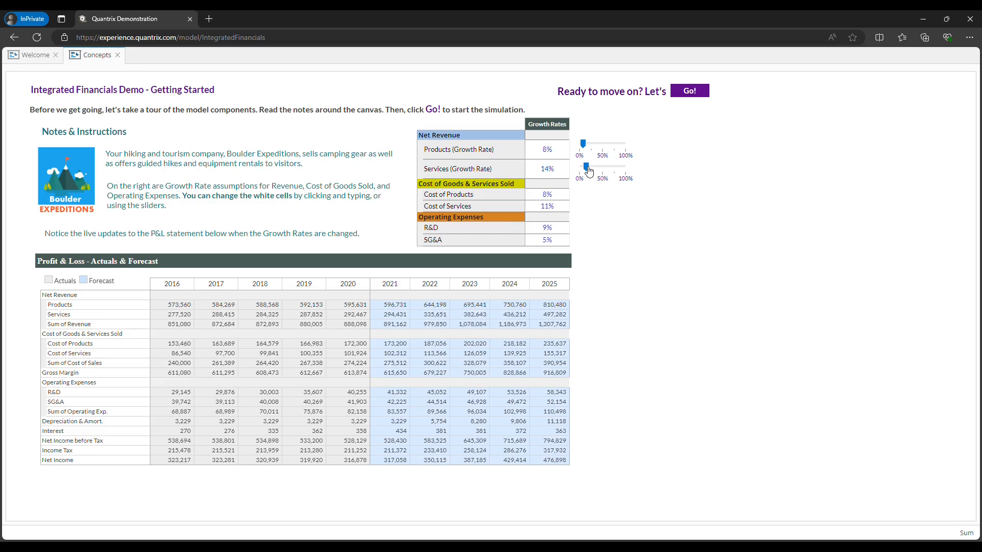
click(690, 92)
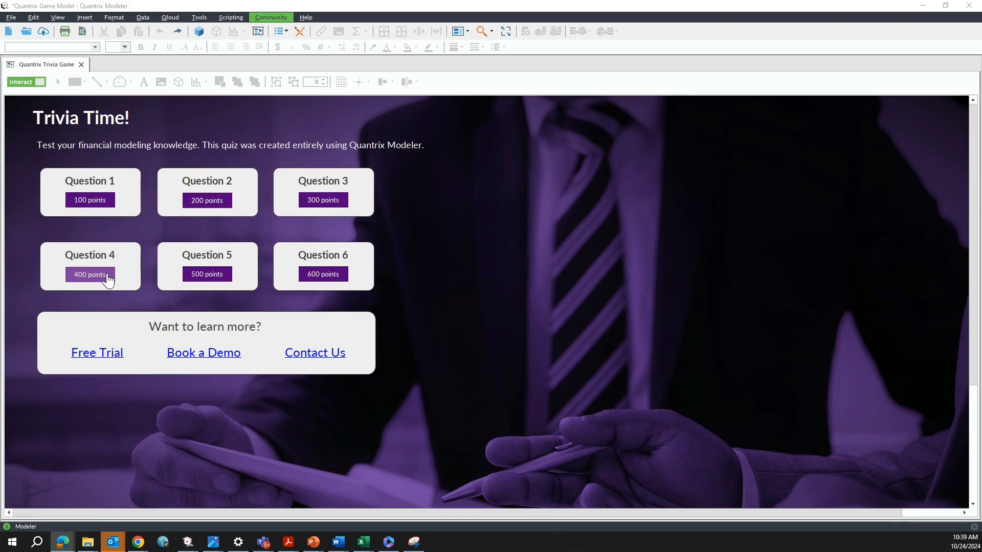
Answer the 100-point trivia question with option A, Balance Sheet, Income Statement and Statement of Cash Flows, and return to the questions
click(91, 201)
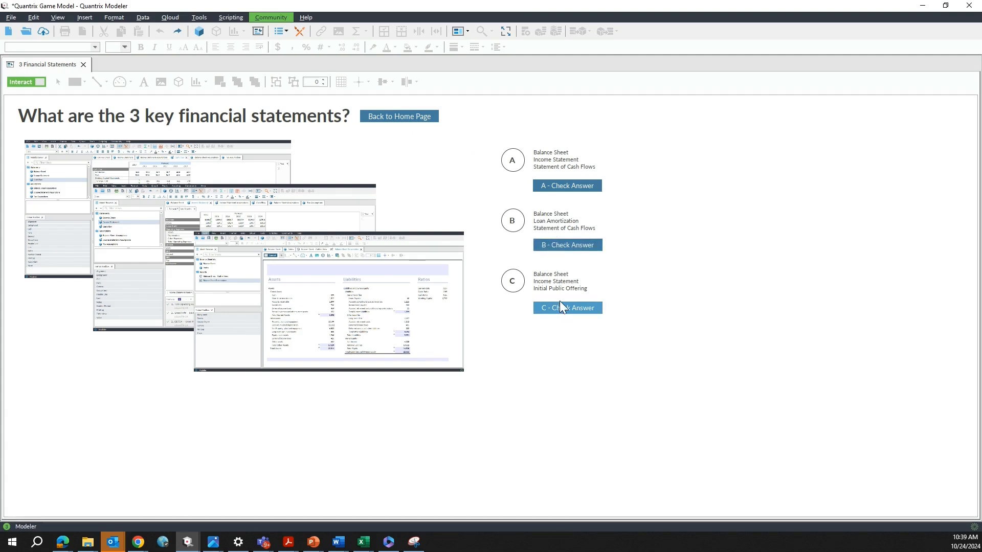
click(560, 187)
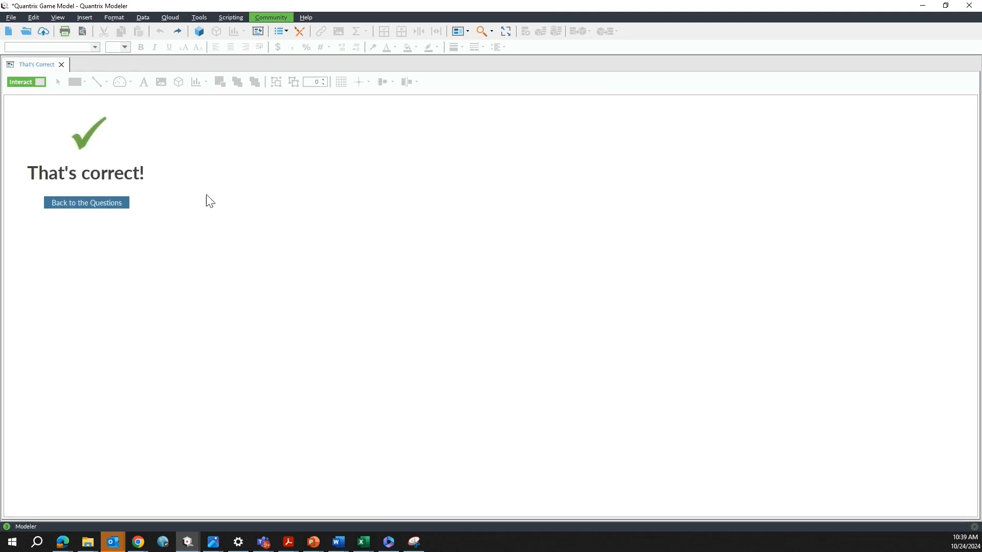
click(117, 203)
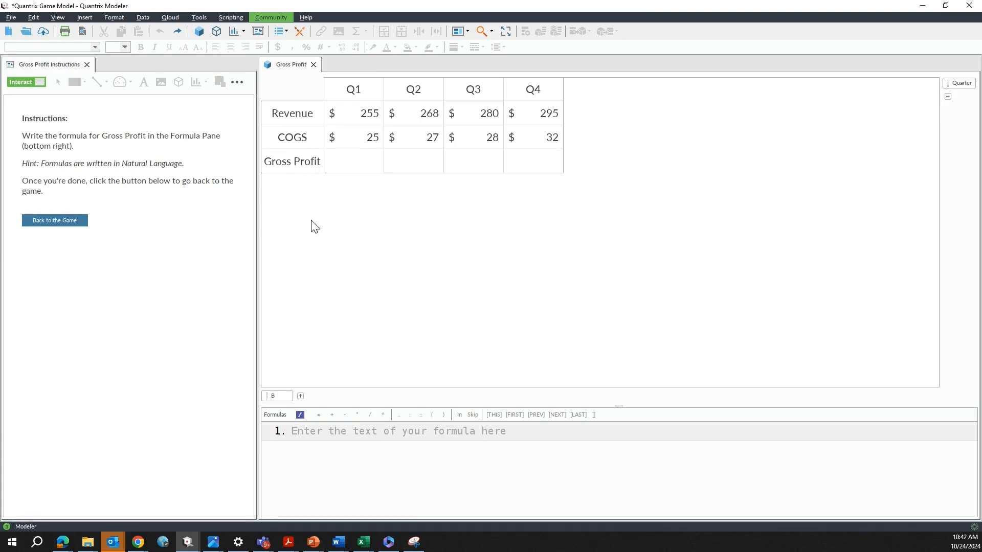
Write the formula Gross Profit = Revenue - COGS for the Gross Profit matrix
click(317, 432)
click(316, 433)
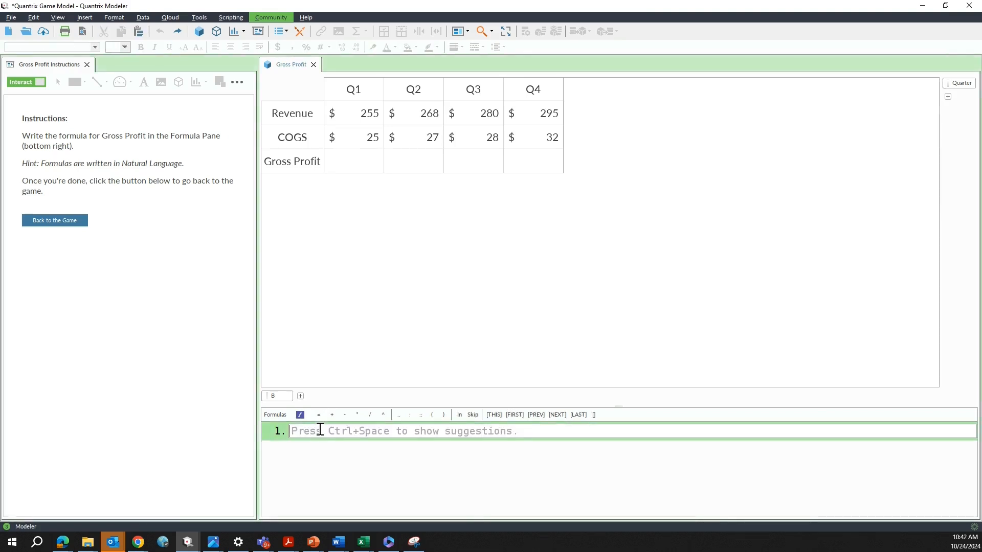
text(Gross)
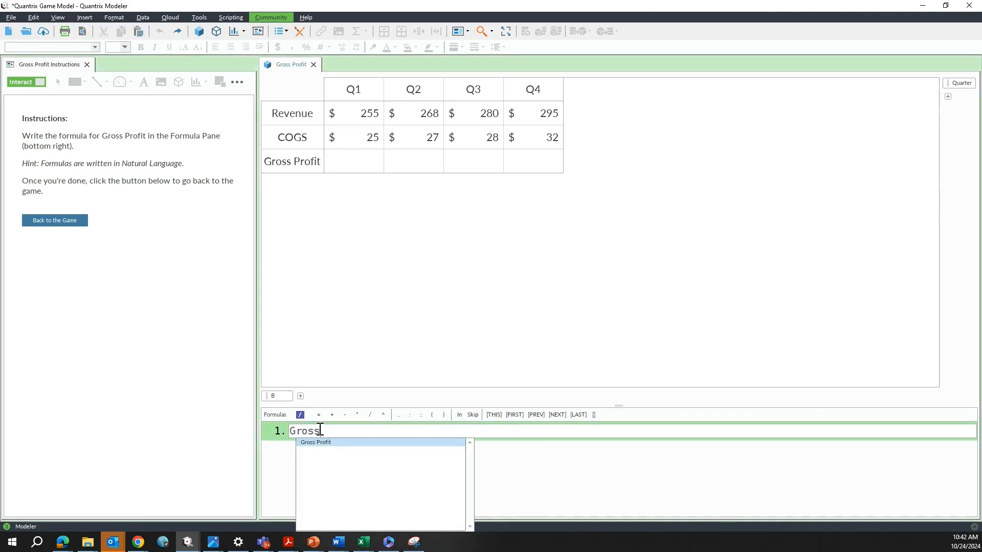
click(337, 441)
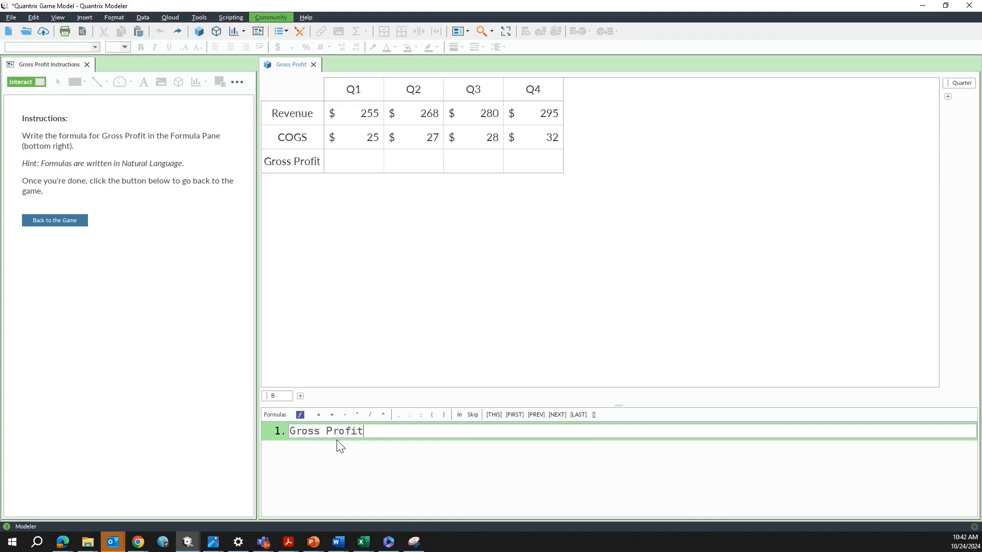
text(= Rev)
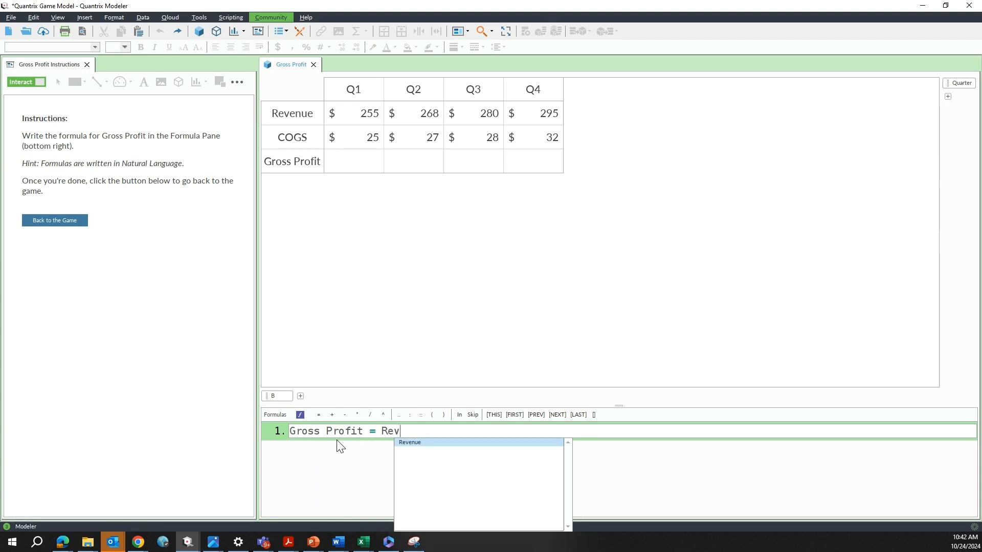
click(439, 443)
text(- C)
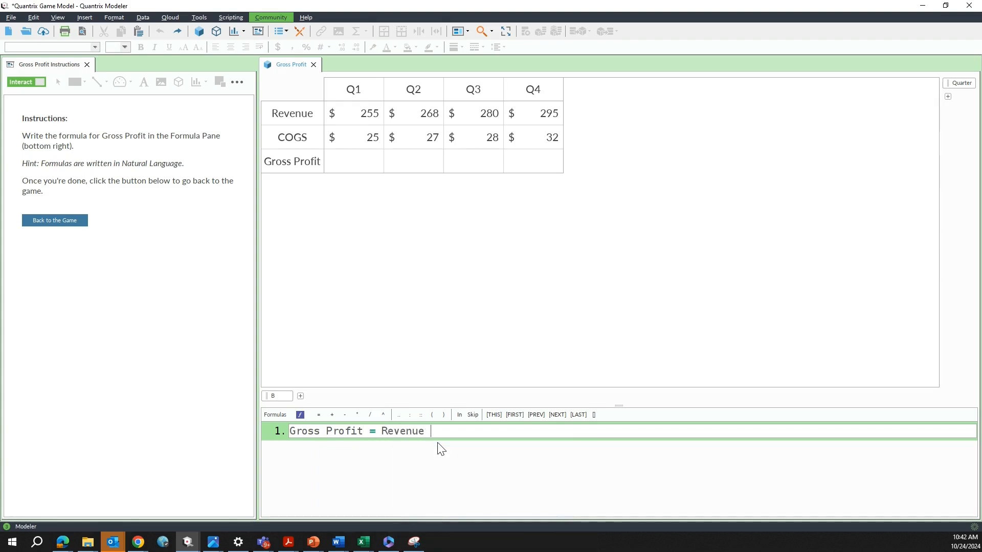
text(OGS)
key(Return)
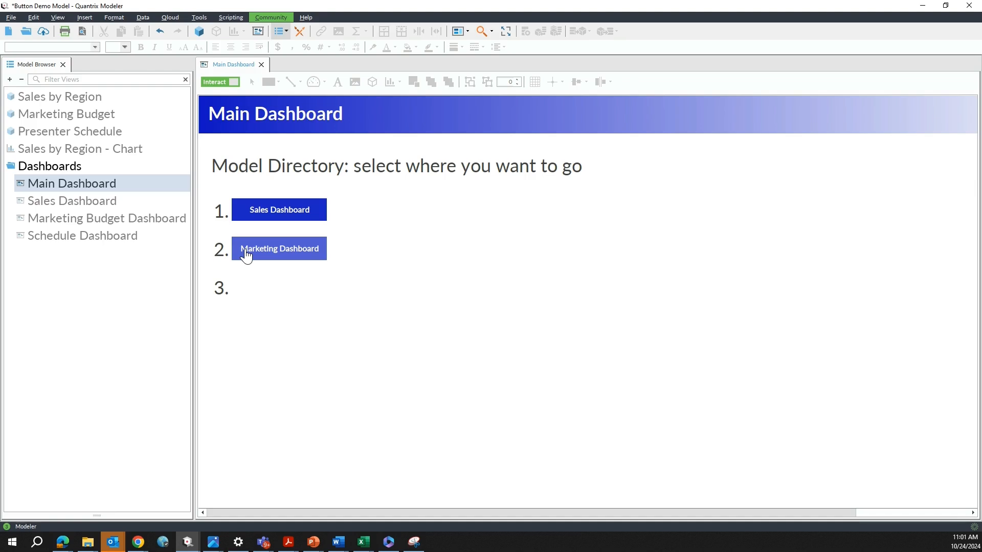
Add an Open Canvas button for the Schedule Dashboard beside item 3, using the canvas name as its label
click(224, 84)
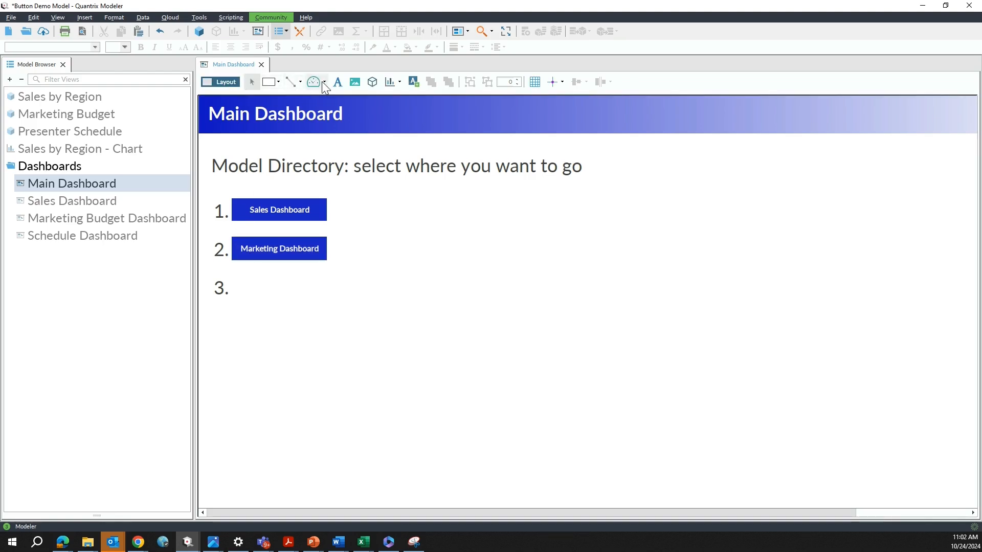
click(412, 82)
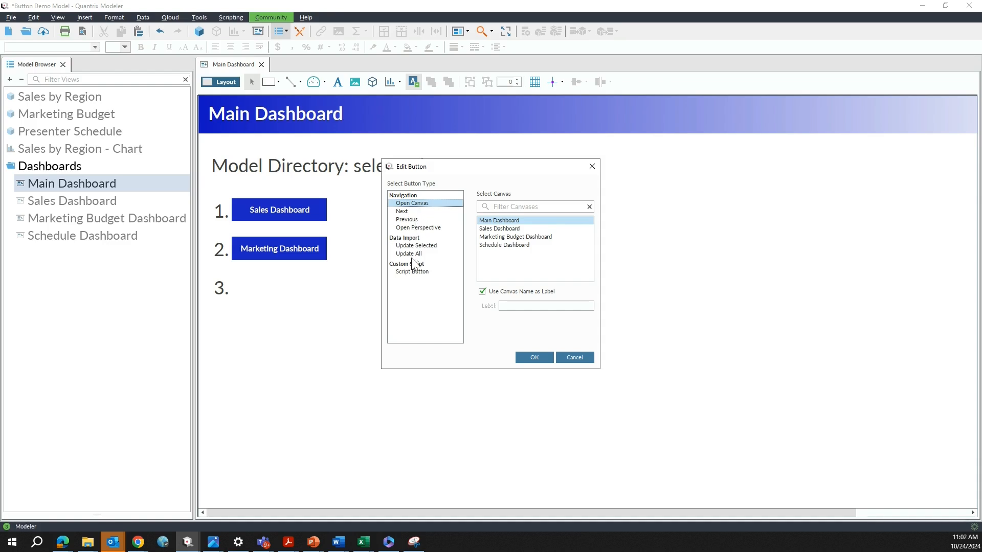
click(509, 247)
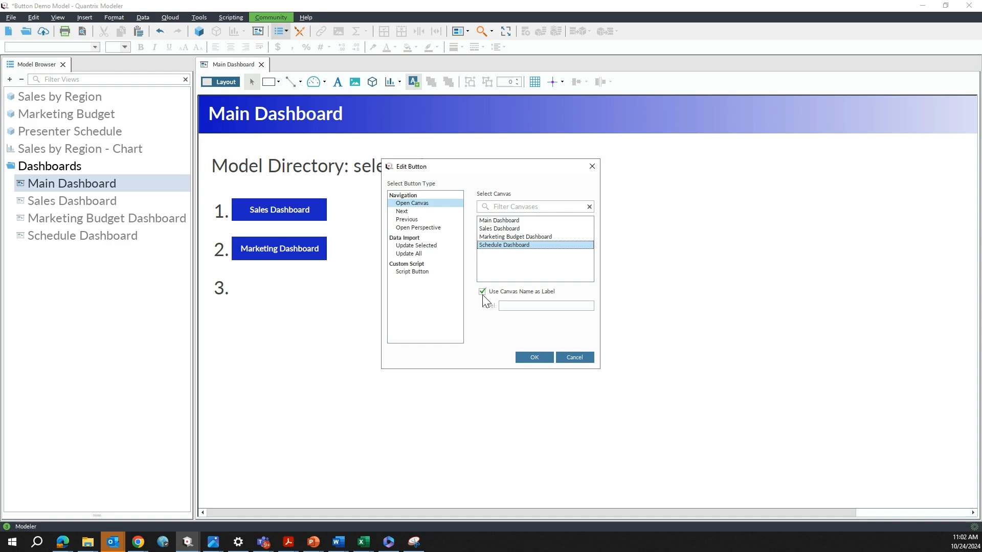
click(533, 358)
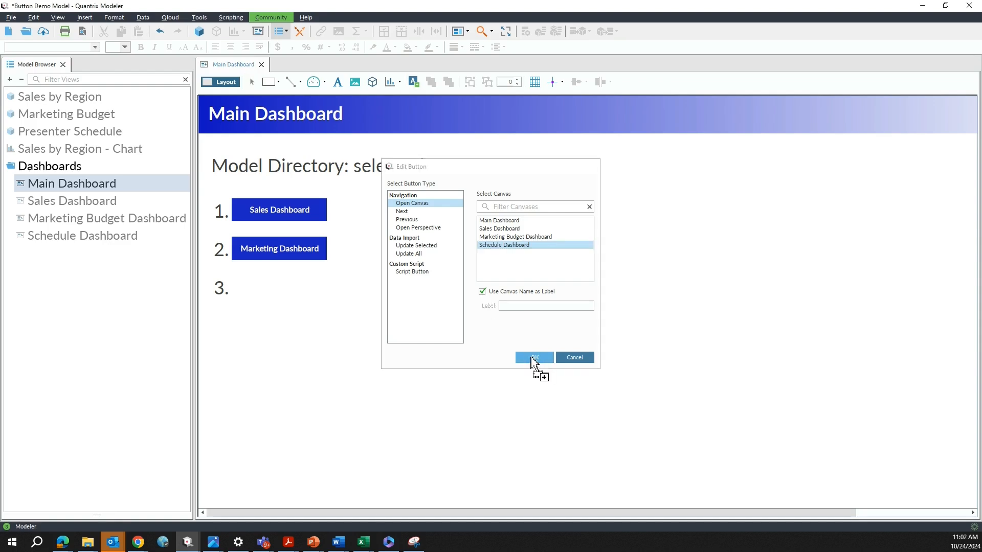
click(235, 281)
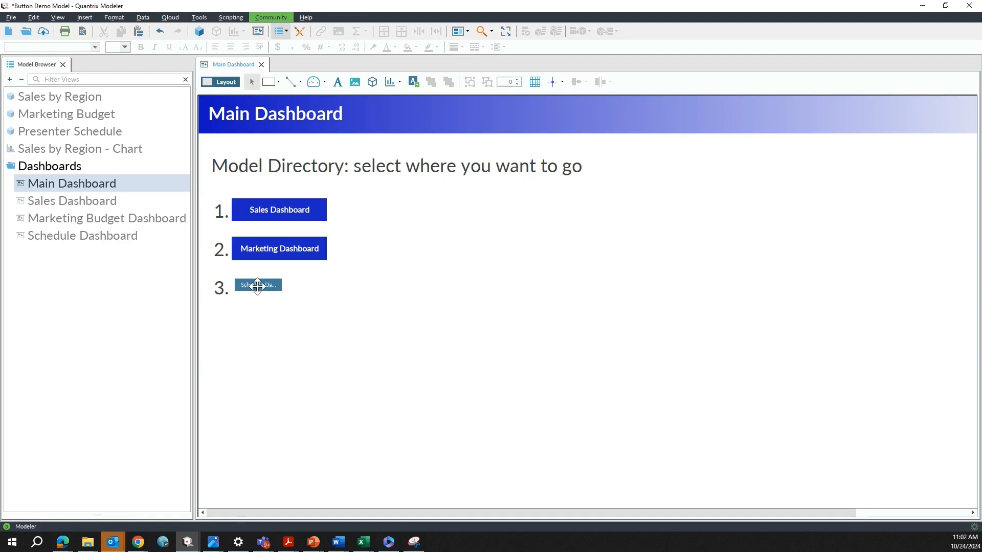
Enlarge the Schedule Dashboard button to about the size of those above and format it with 16-point bold text and a blue fill
click(257, 286)
drag(283, 292, 328, 300)
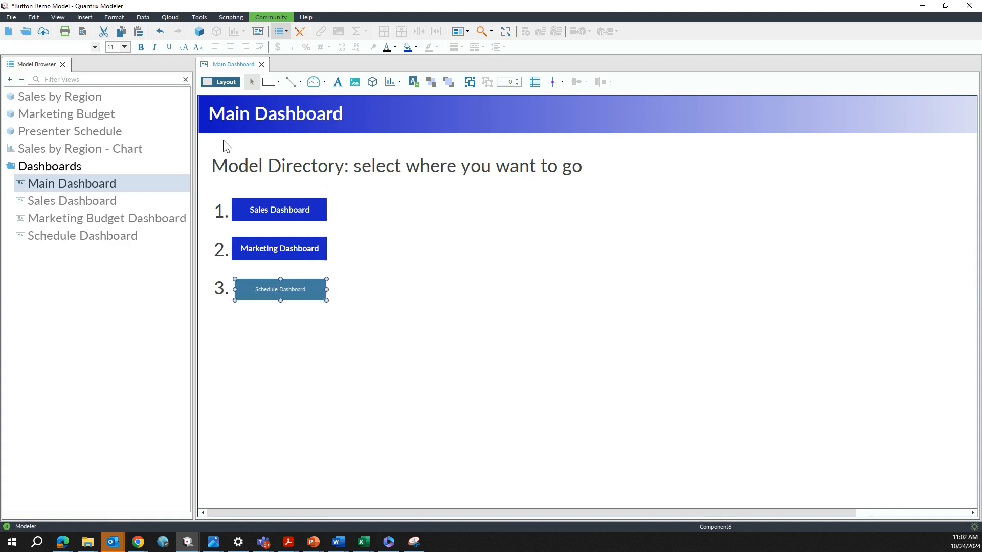
click(118, 46)
key(Return)
click(140, 47)
click(408, 47)
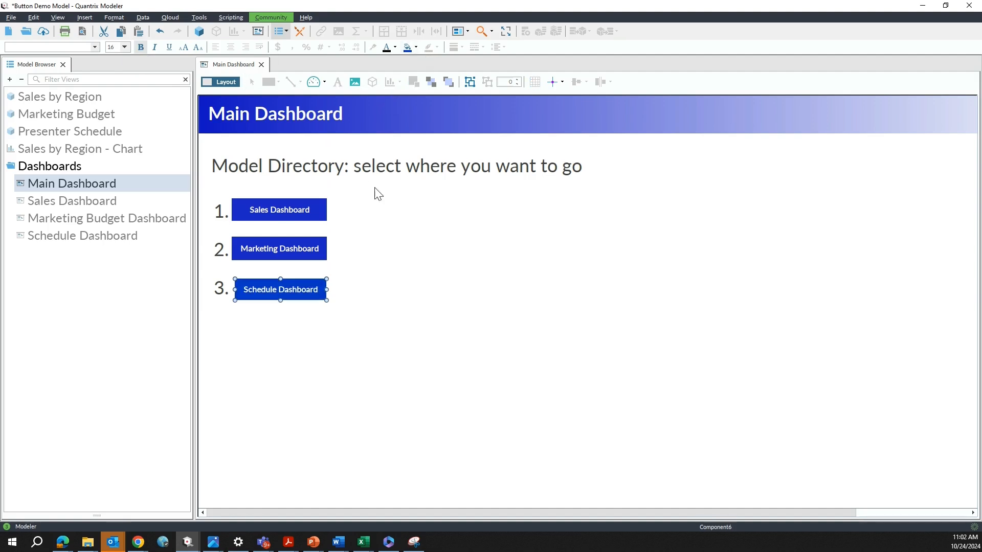
click(368, 242)
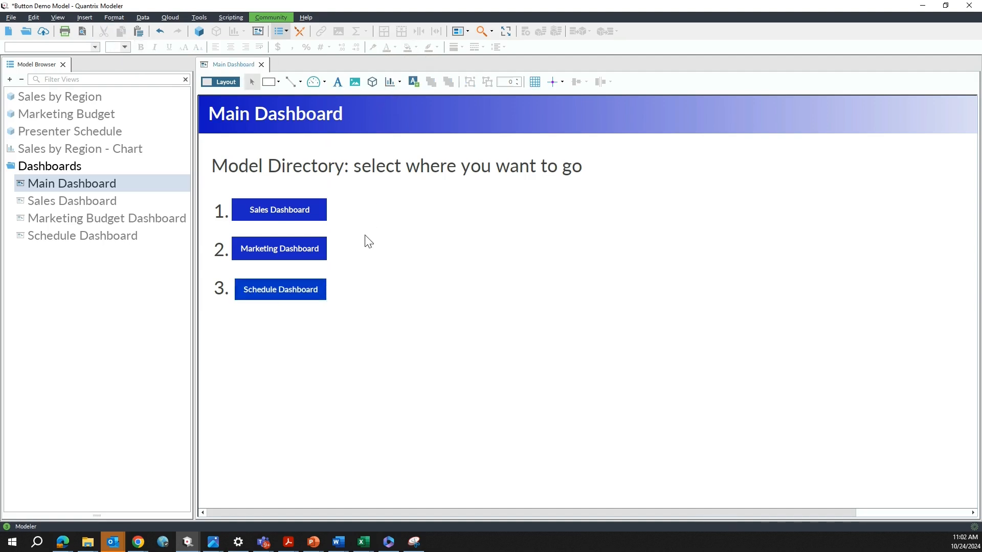
Switch the canvas to Interact mode and test the Schedule Dashboard button
click(218, 83)
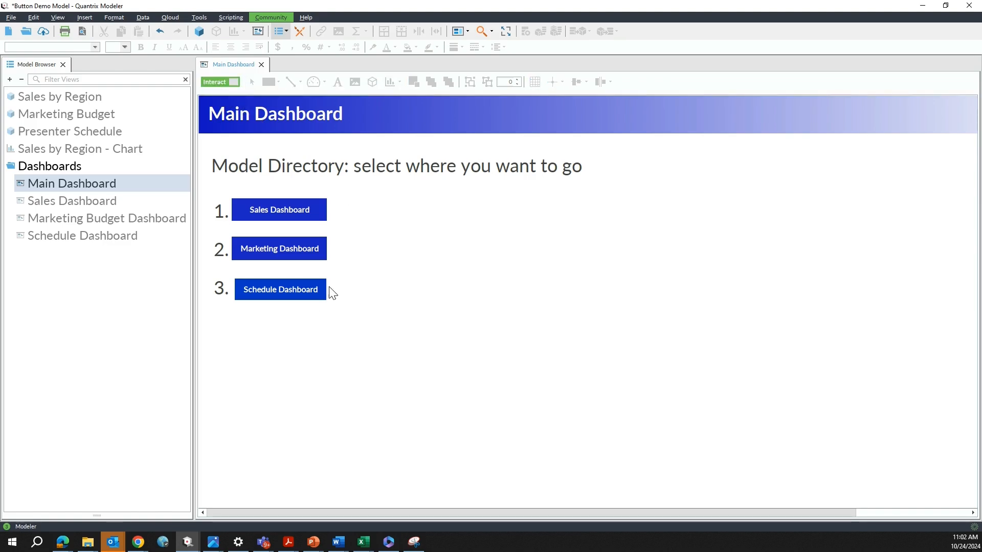
click(315, 303)
Return to Layout mode and add a Next navigation button in the header beside the Main Dashboard title
click(219, 82)
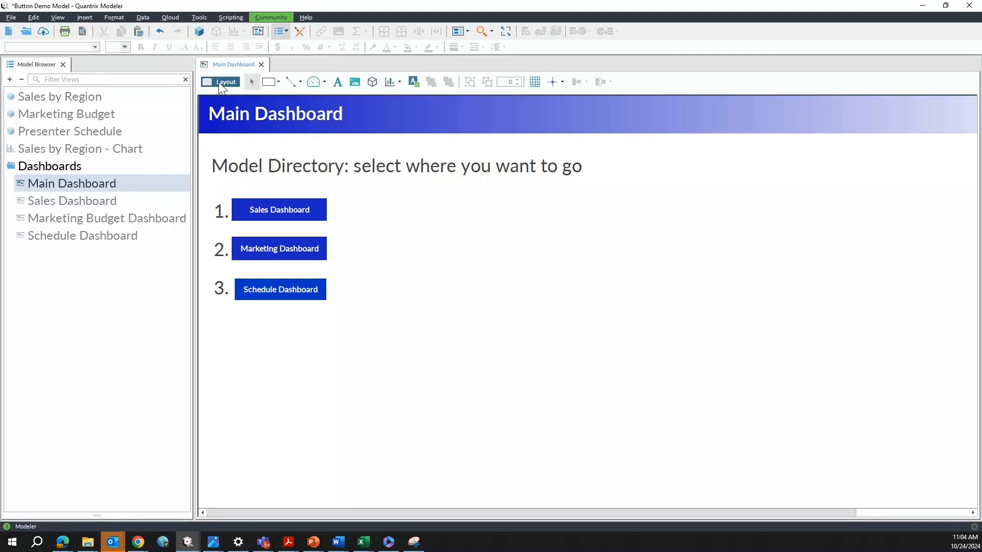
click(413, 83)
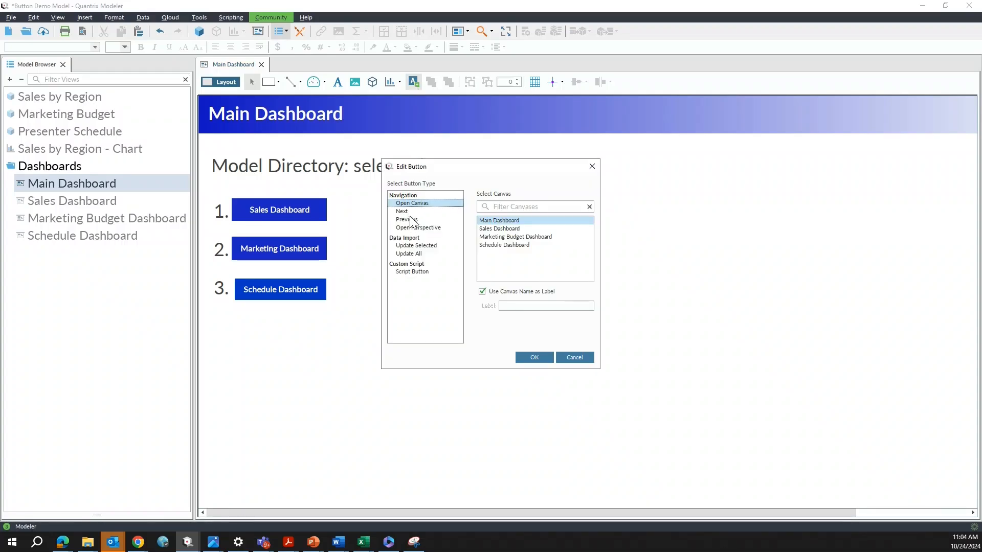
click(408, 211)
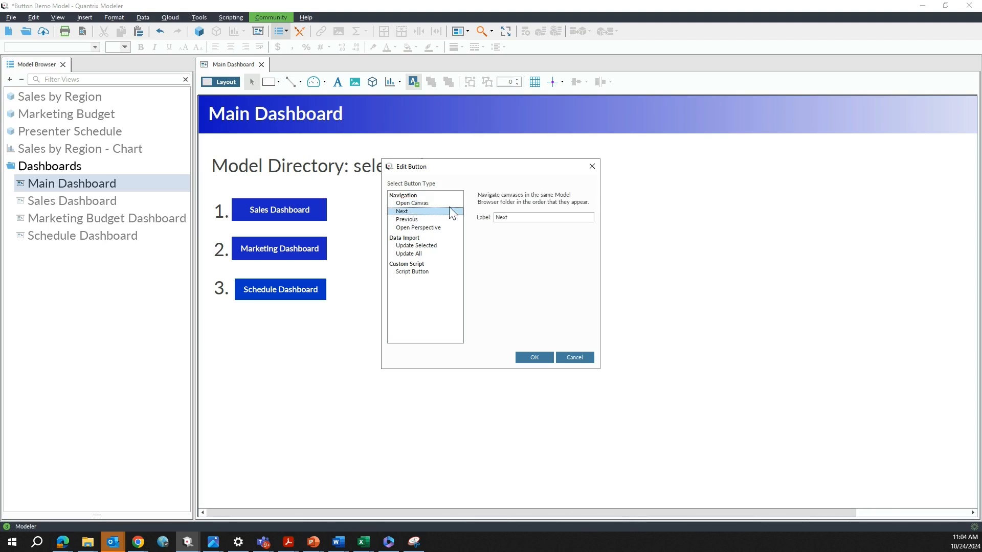
click(549, 357)
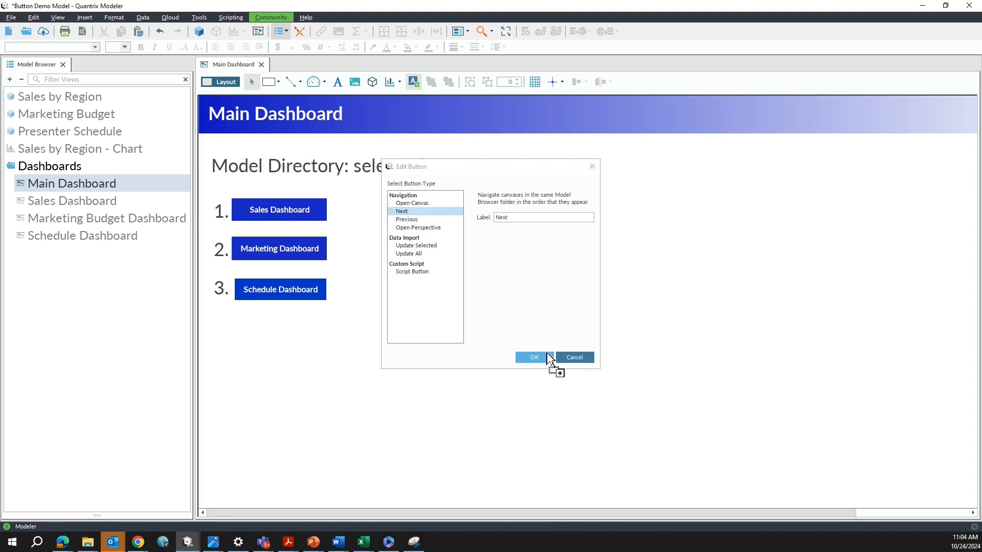
click(357, 110)
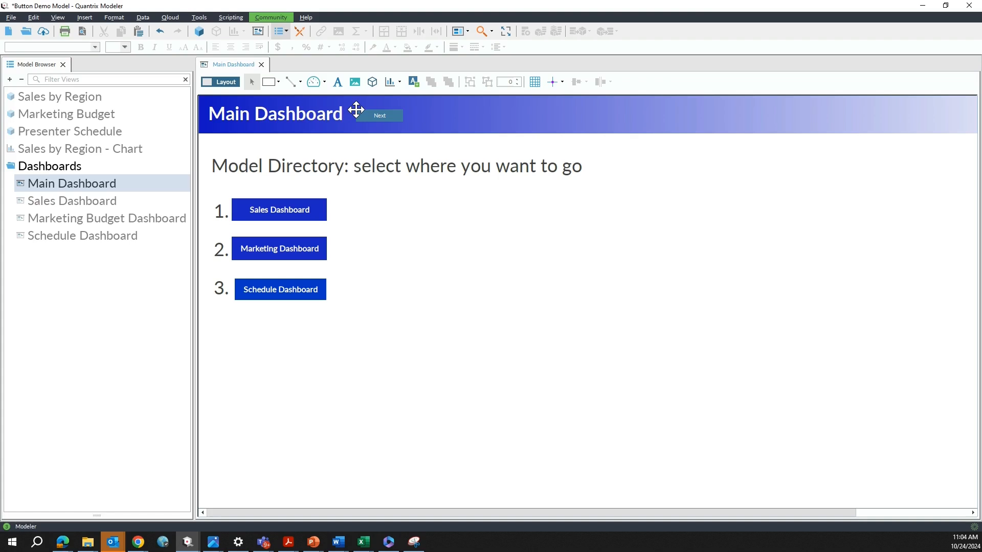
Test the Next button in Interact mode, and return from the Sales Dashboard to the Main Dashboard
click(219, 85)
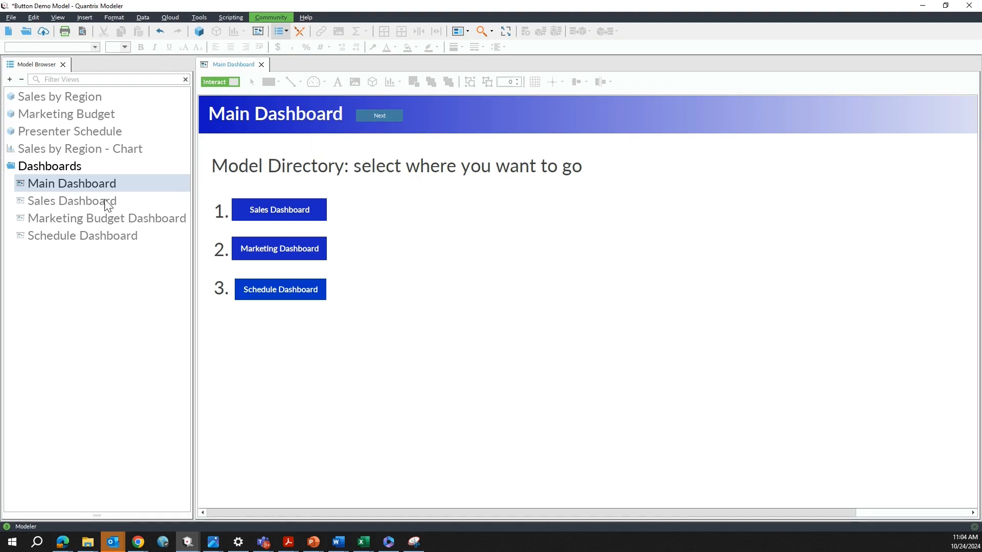
click(361, 118)
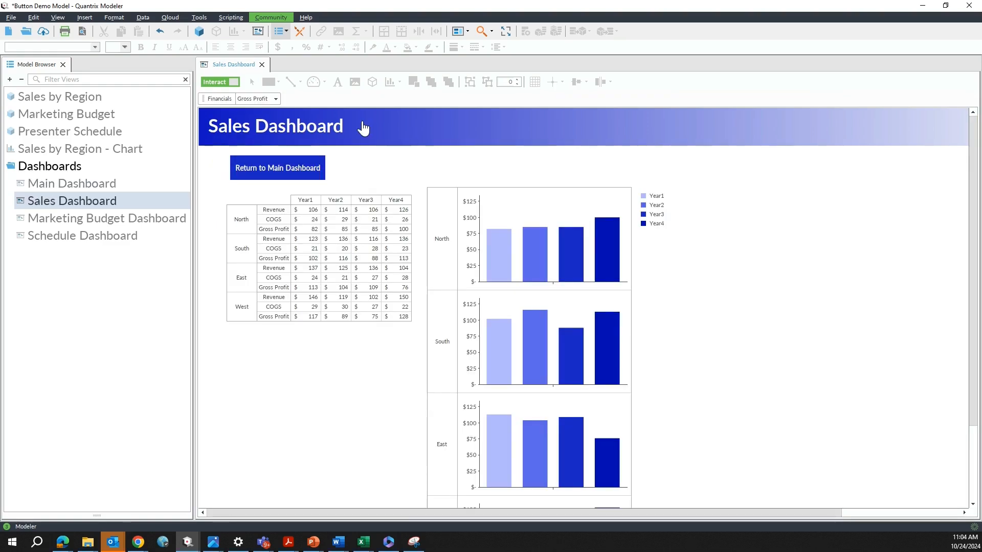
click(301, 168)
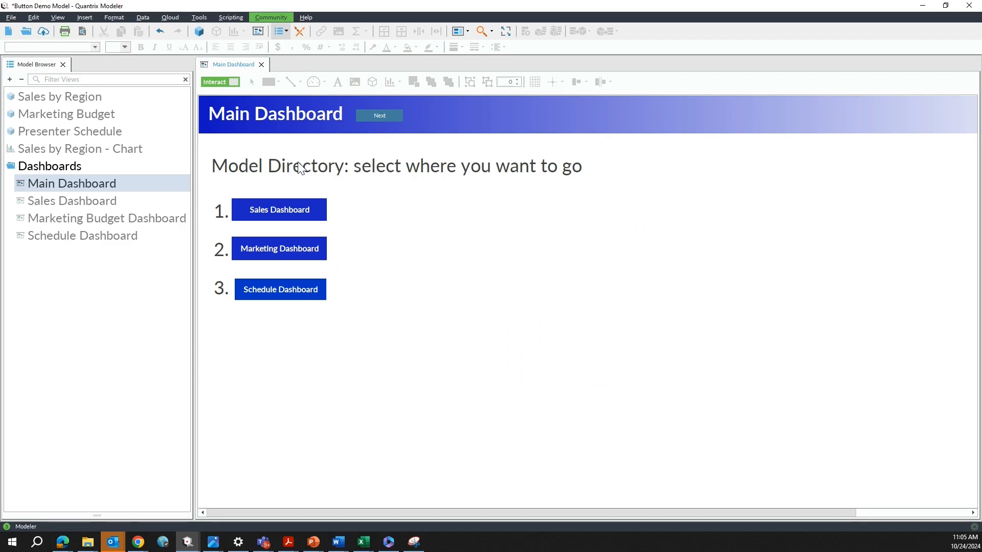
Add an Open Perspective button labelled "See All Dashboards" in the header beside the Next button
click(226, 84)
click(413, 81)
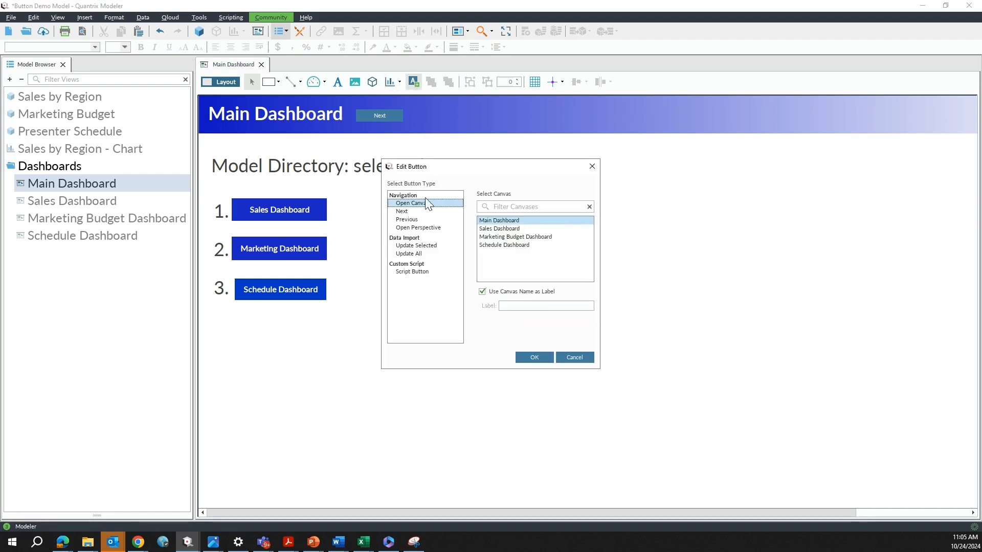
click(430, 230)
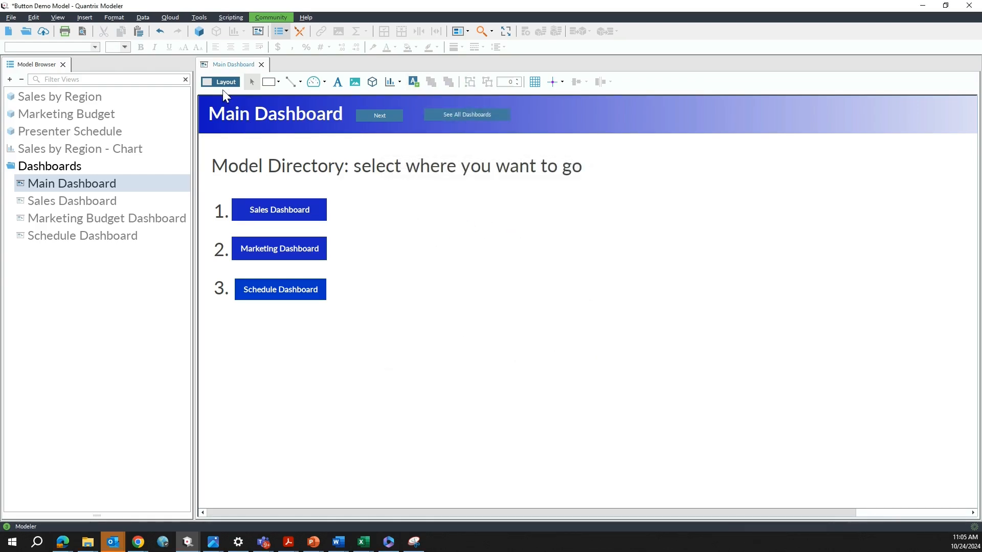
Switch the canvas to Interact mode and test the See All Dashboards button
click(219, 83)
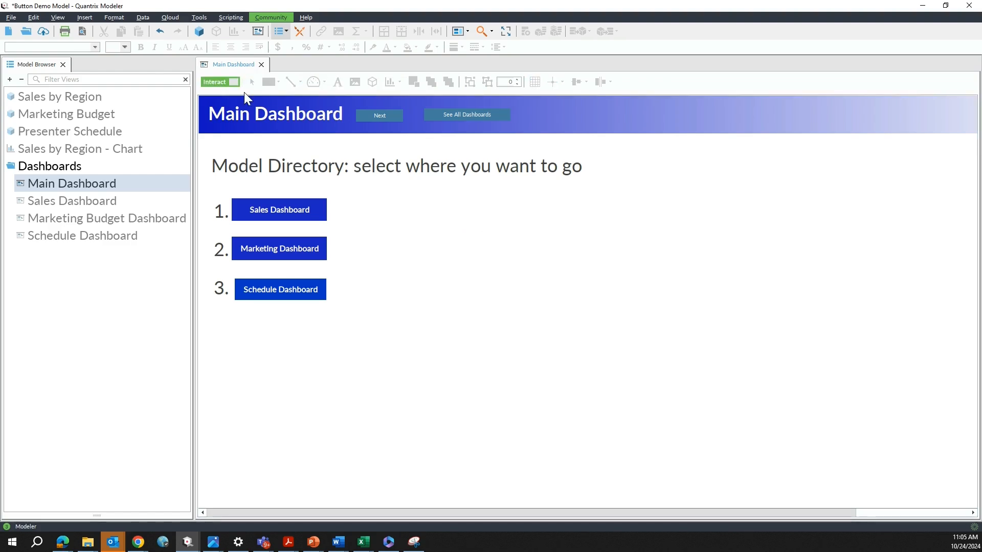
click(439, 122)
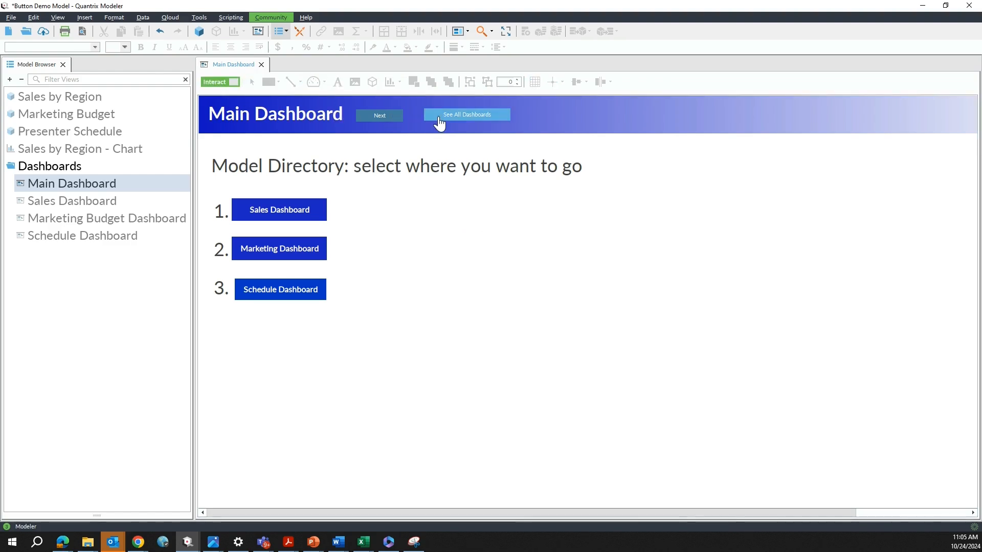